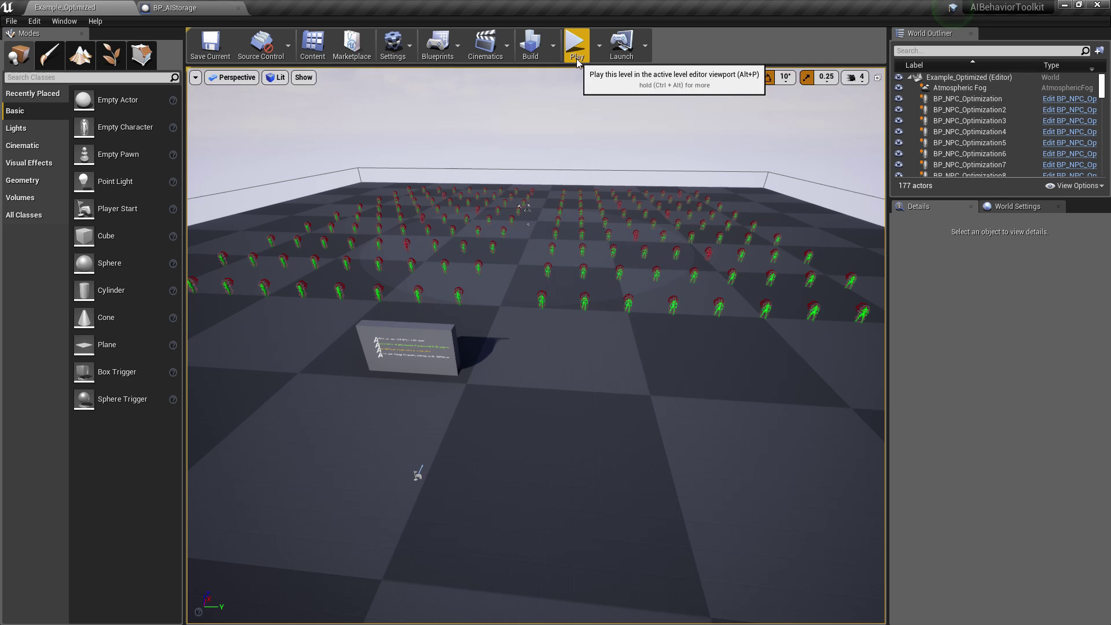
# Move the Player Start to the right across the floor, away from the NPCs, and play the level.
pyautogui.moveTo(320, 486); pyautogui.dragTo(440, 480, button='right')
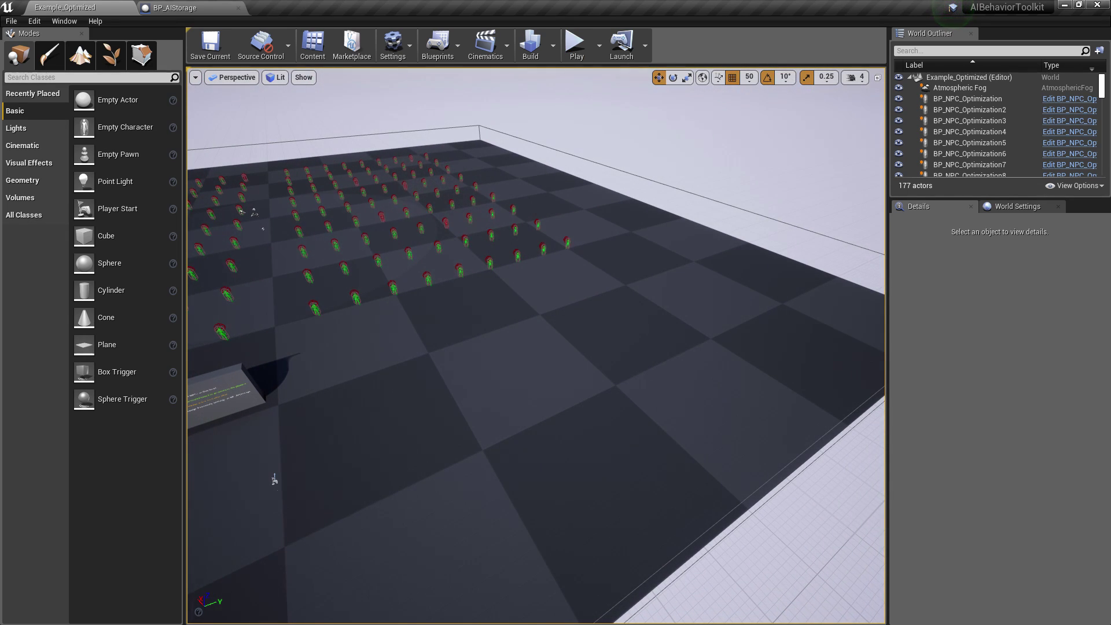
pyautogui.click(274, 480)
pyautogui.moveTo(275, 480); pyautogui.dragTo(729, 343)
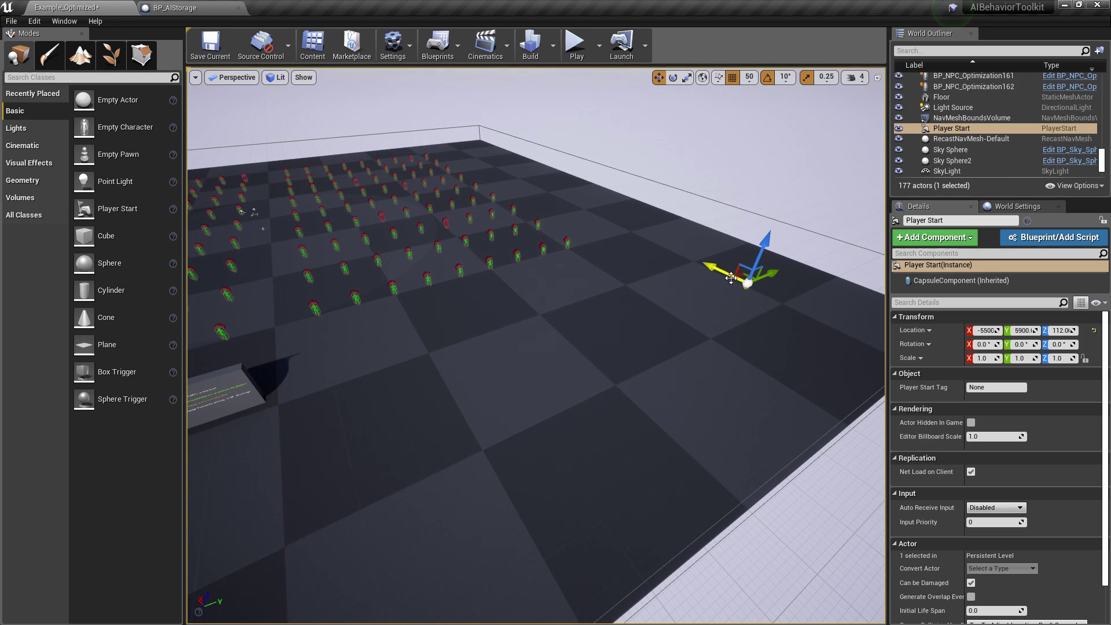
pyautogui.click(576, 43)
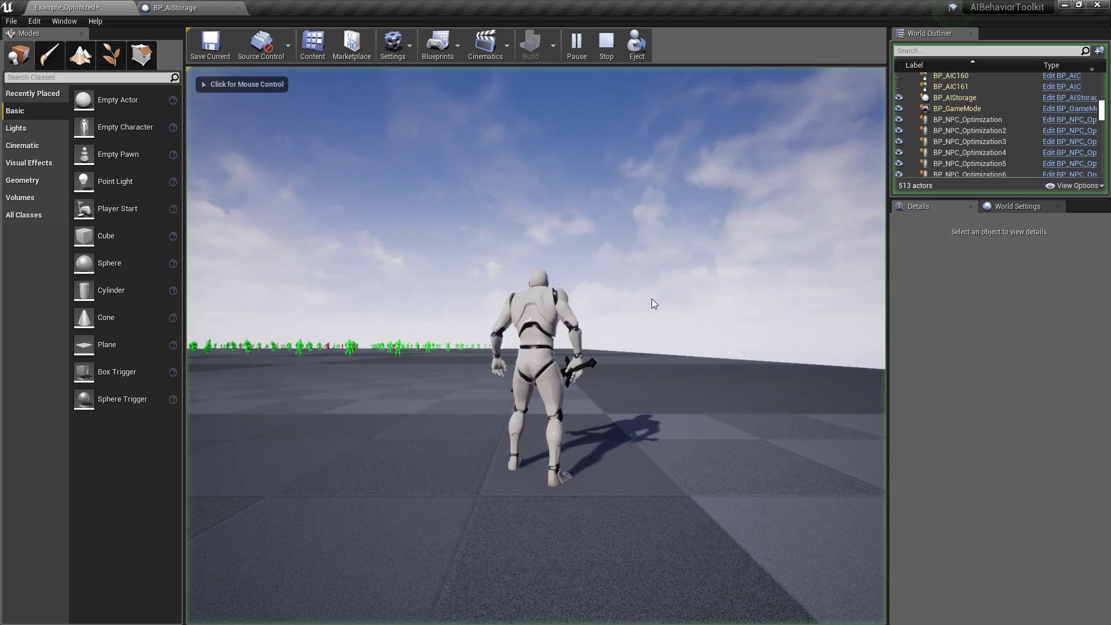
# Take control of the game view in fullscreen and run the character into the NPC crowd.
pyautogui.click(652, 299)
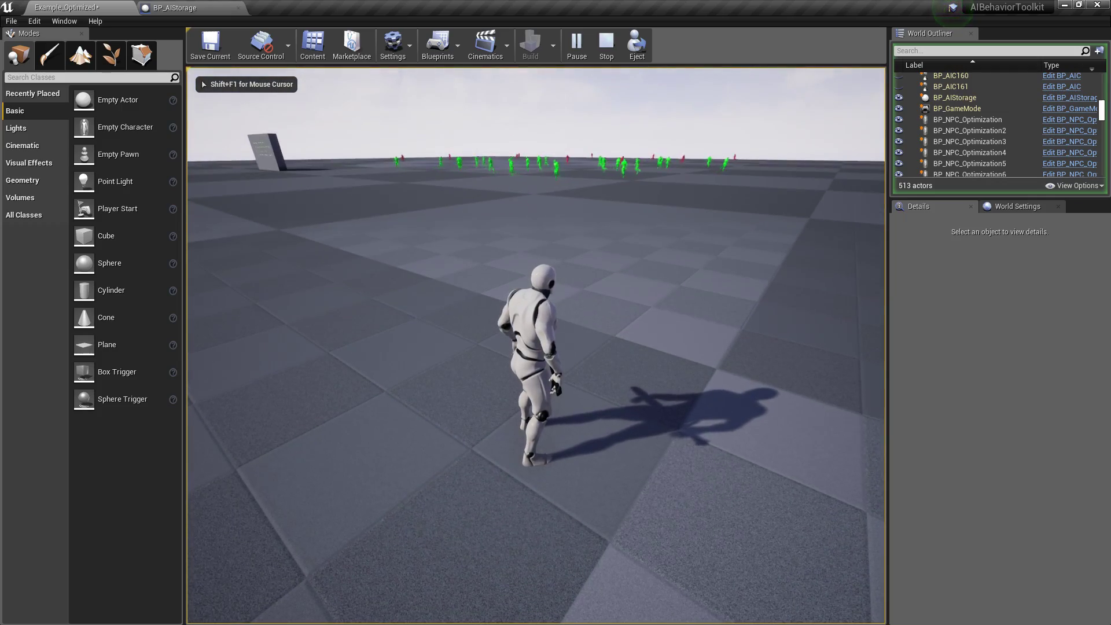
pyautogui.press('F11')
pyautogui.press('w')
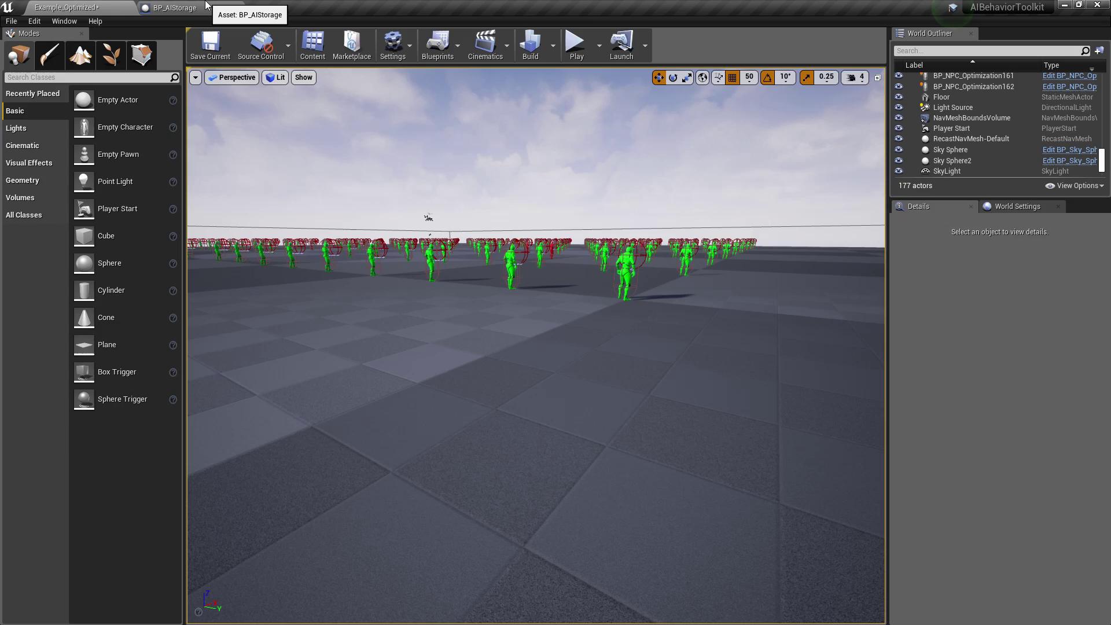
pyautogui.click(206, 5)
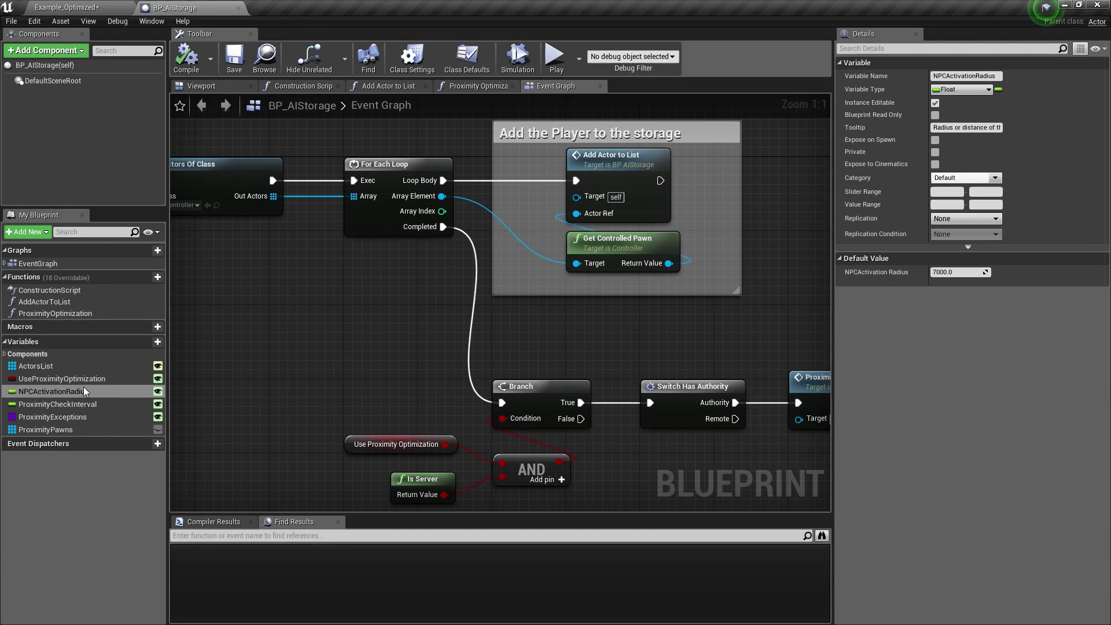
pyautogui.click(63, 380)
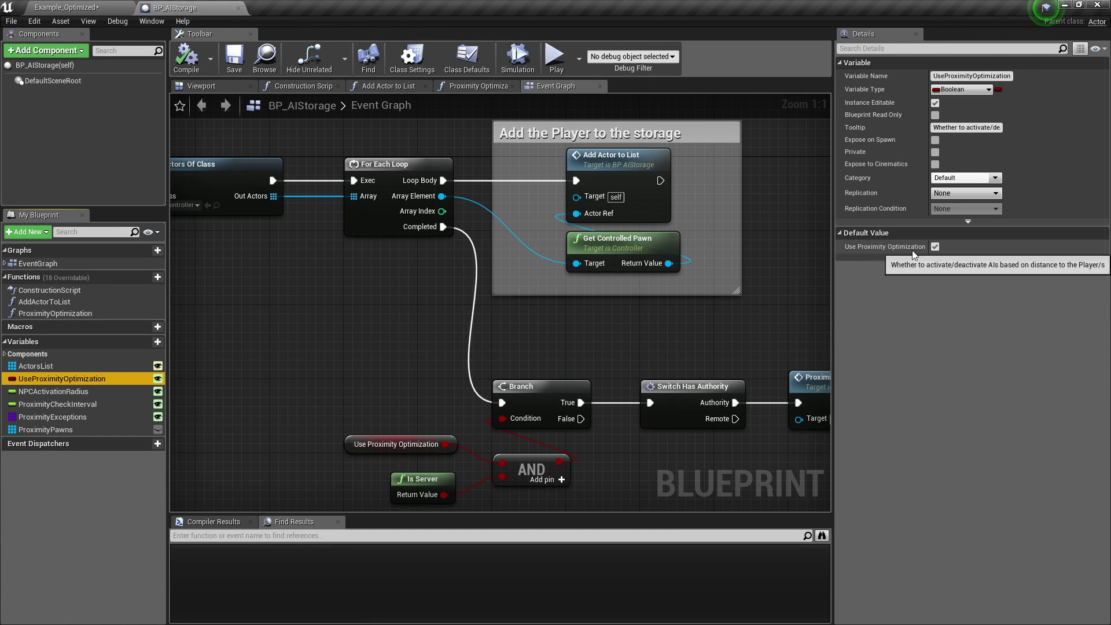
pyautogui.click(58, 392)
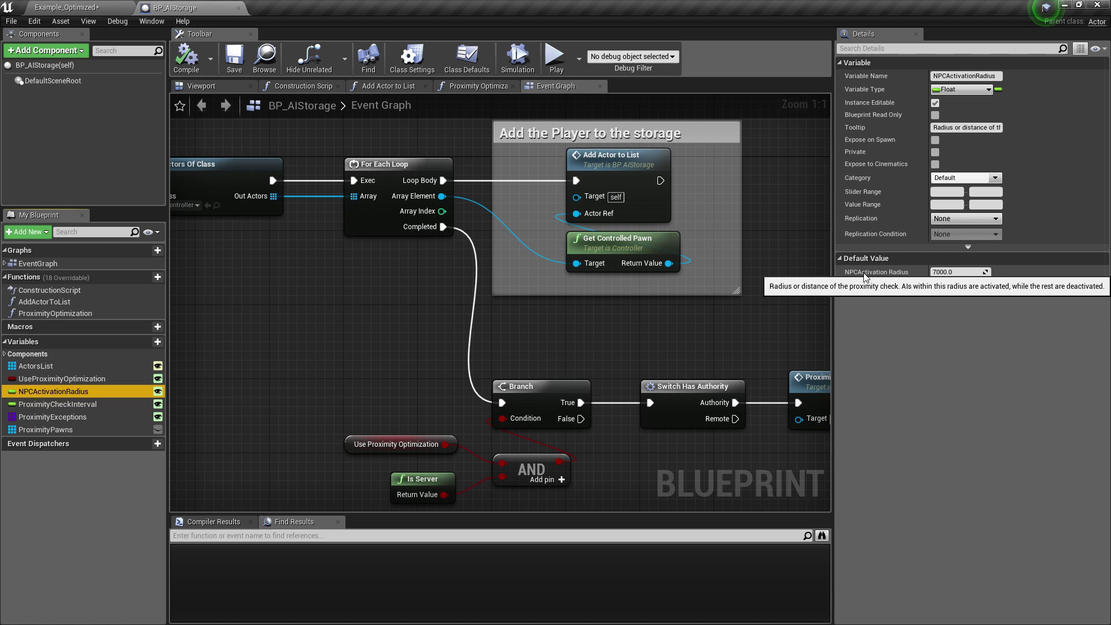
pyautogui.click(61, 405)
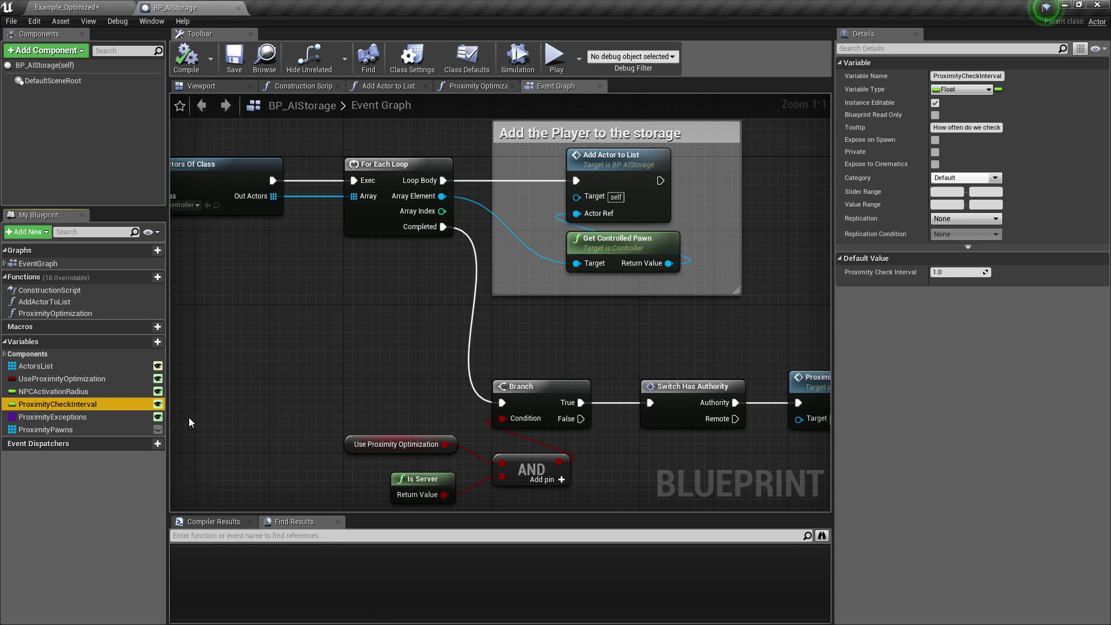
pyautogui.click(81, 418)
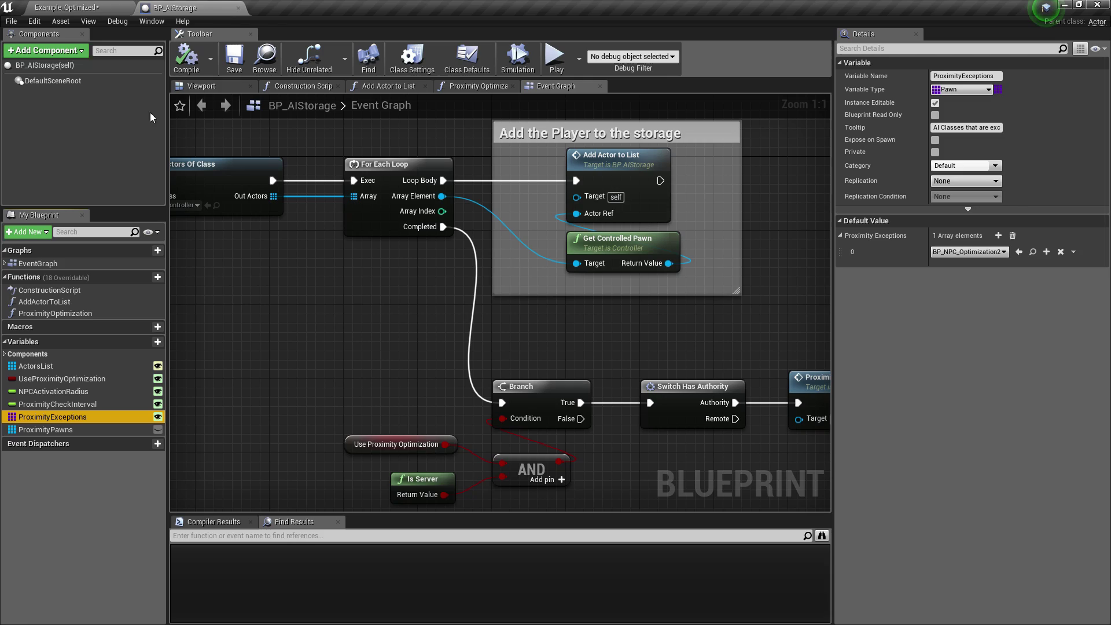
pyautogui.click(91, 5)
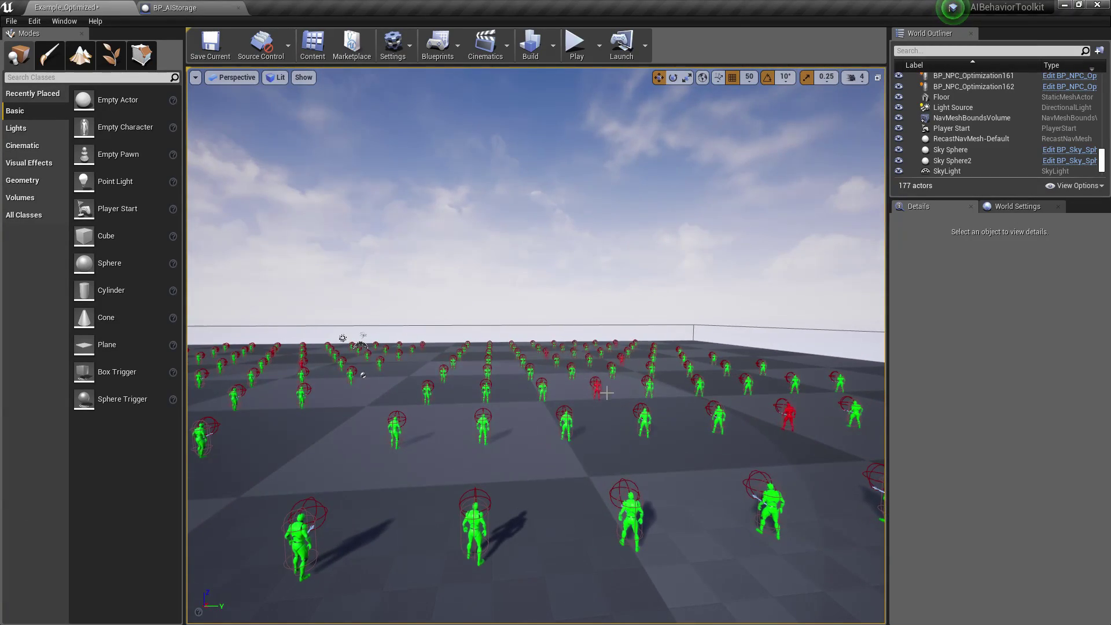
# Inspect NPCs BP_NPC_Optimization87, BP_NPC_Optimization48 and a third, then return to BP_AIStorage.
pyautogui.click(605, 392)
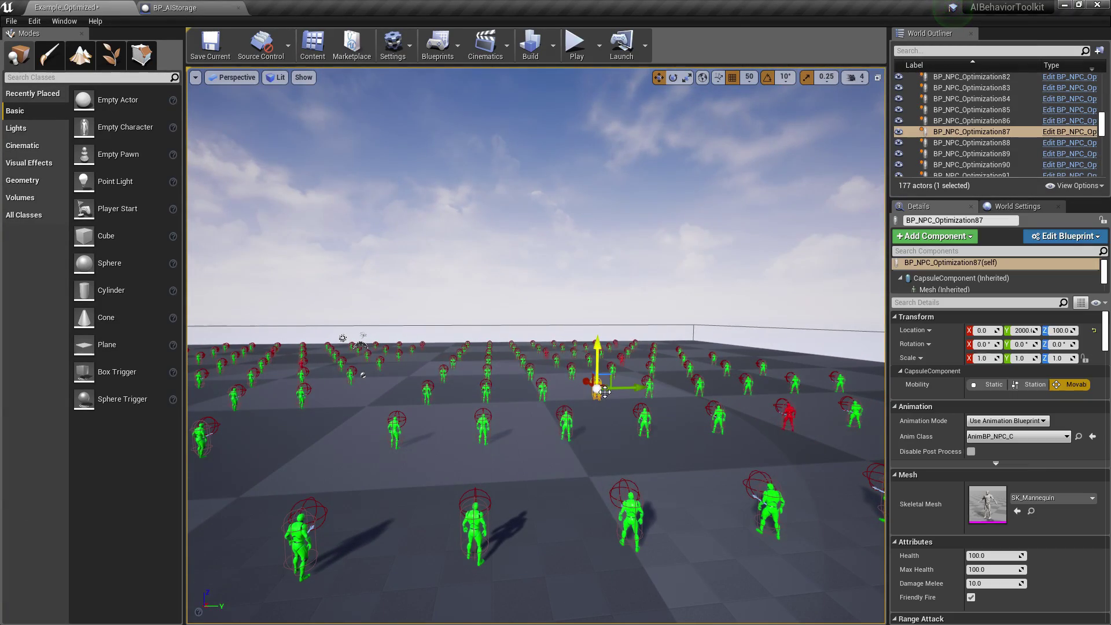
pyautogui.click(310, 375)
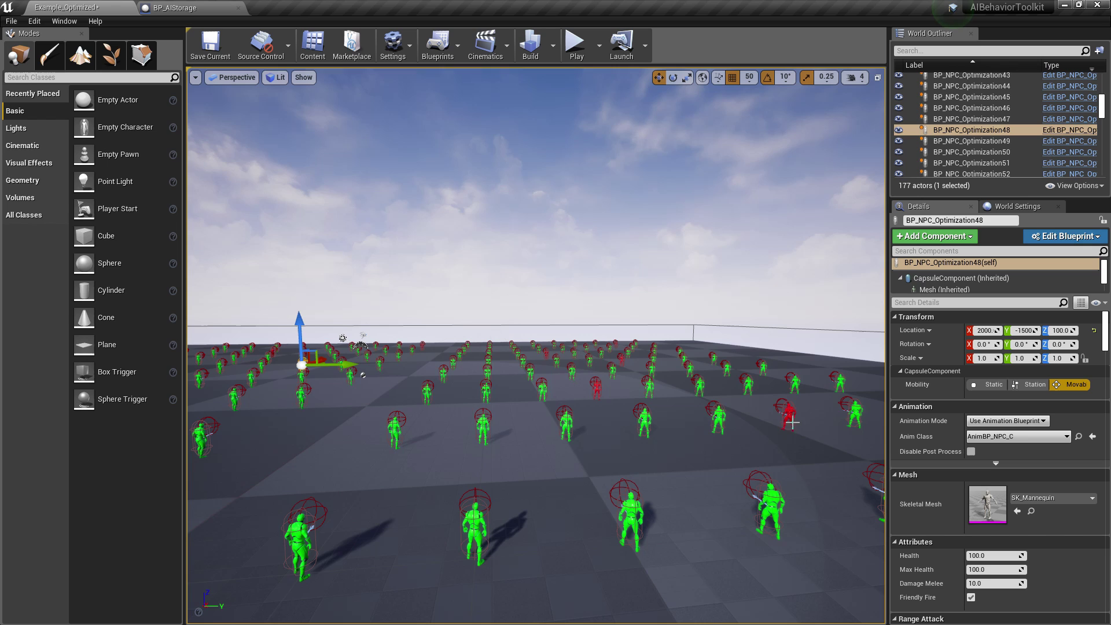
pyautogui.click(792, 424)
pyautogui.click(710, 292)
pyautogui.moveTo(709, 293)
pyautogui.mouseDown(button='right')
pyautogui.moveTo(710, 347)
pyautogui.moveTo(752, 347)
pyautogui.mouseUp(button='right')
pyautogui.click(176, 6)
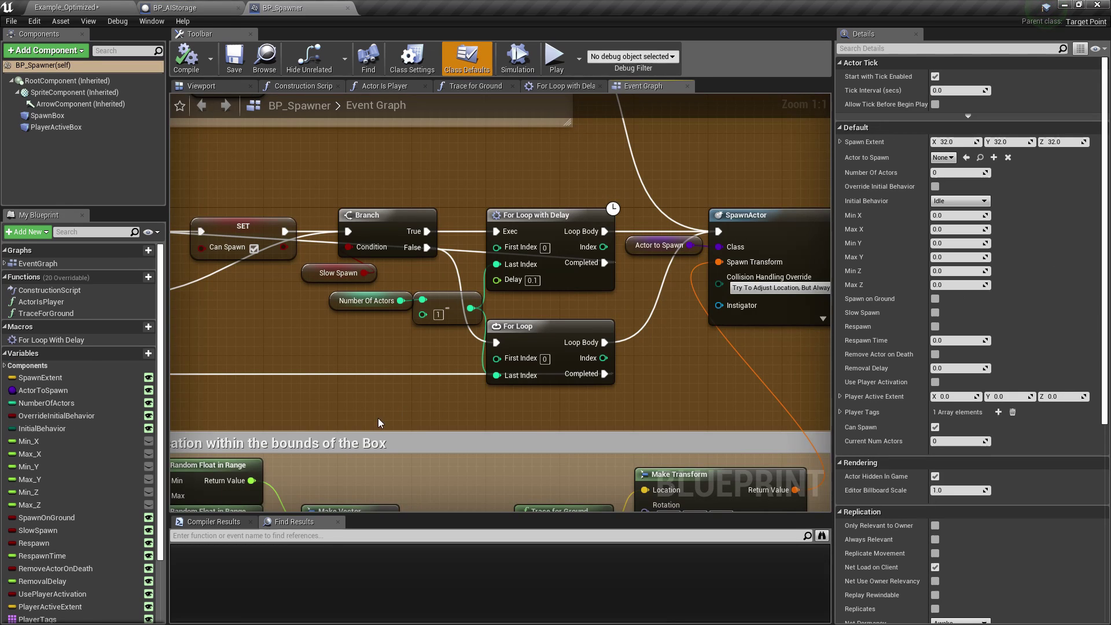
# Inspect BP_Spawner's For Loop with Delay node and SpawnOnGround variable, then browse to the asset.
pyautogui.moveTo(234, 485); pyautogui.dragTo(276, 487, button='right')
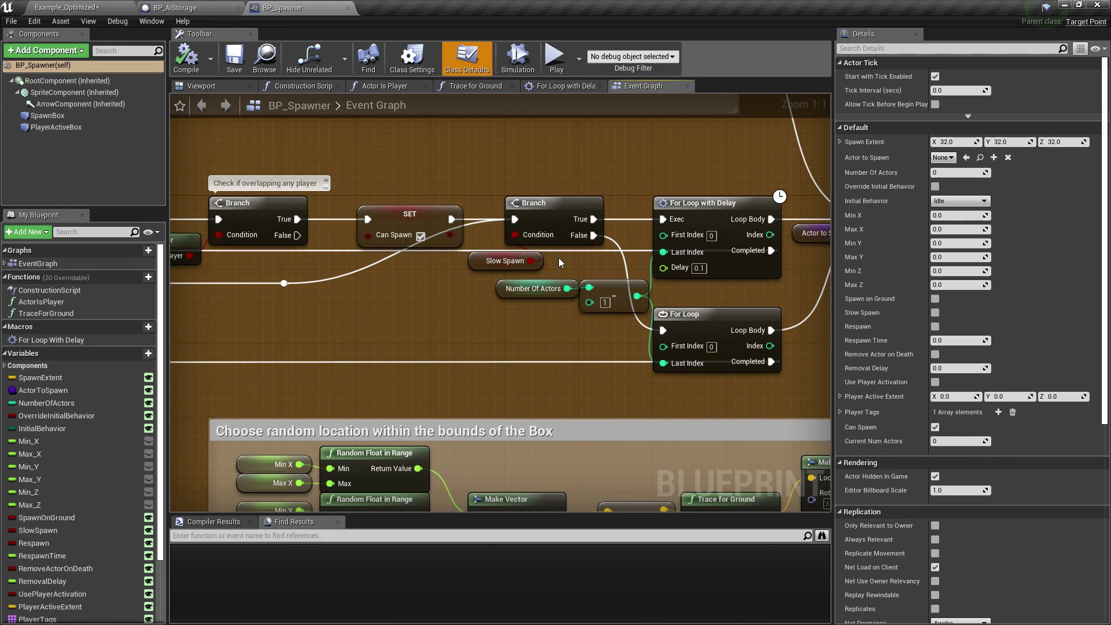
pyautogui.click(694, 214)
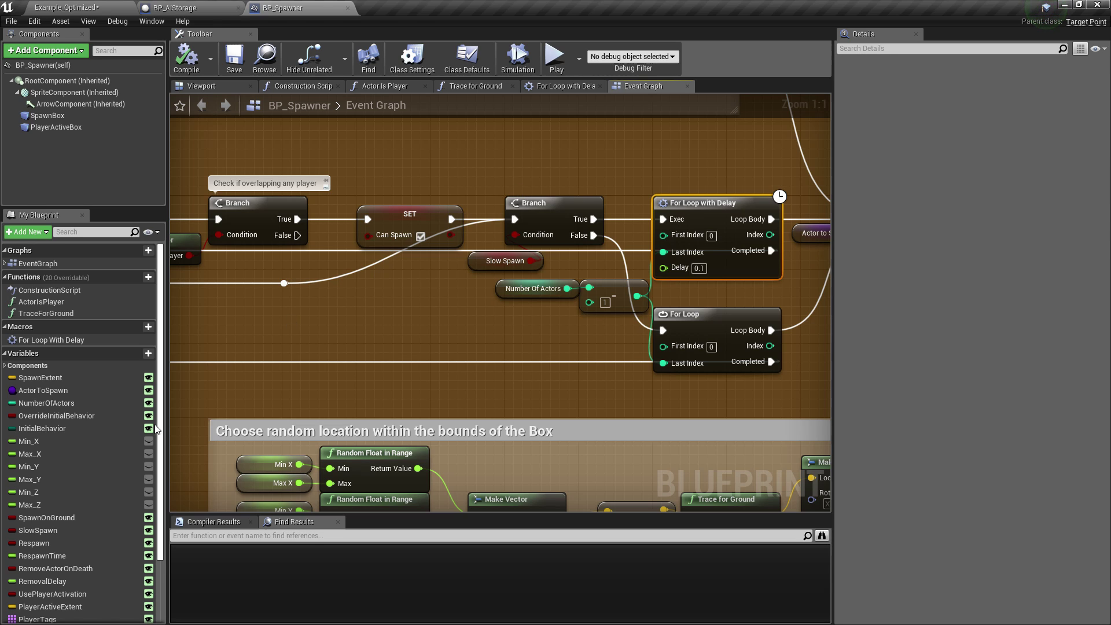
pyautogui.scroll(-2, 57, 496)
pyautogui.scroll(-1, 57, 496)
pyautogui.click(40, 443)
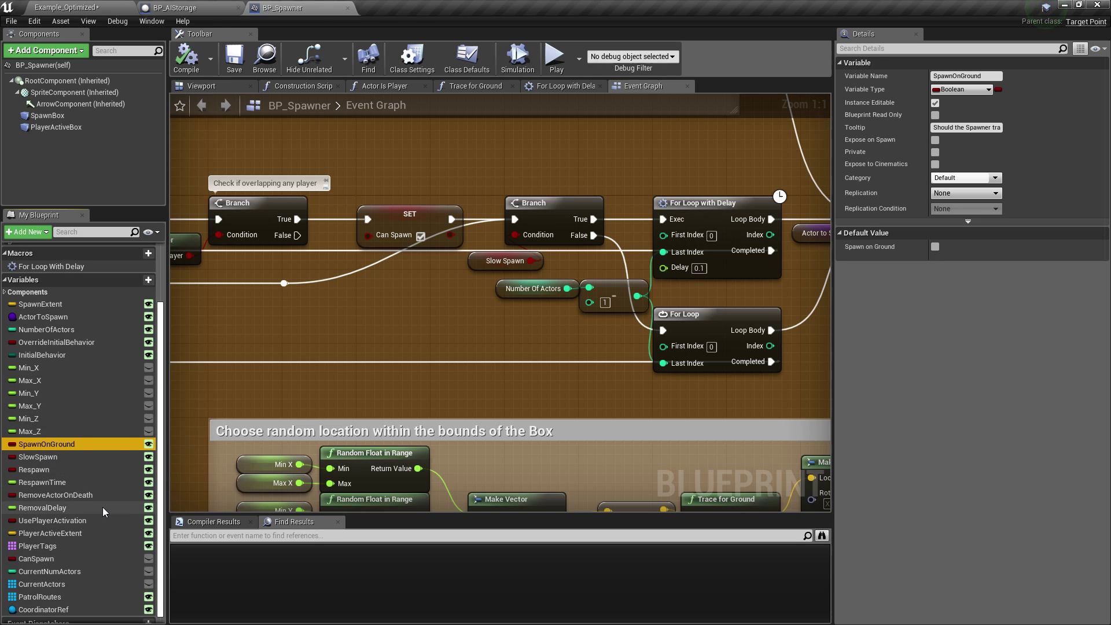
pyautogui.click(266, 61)
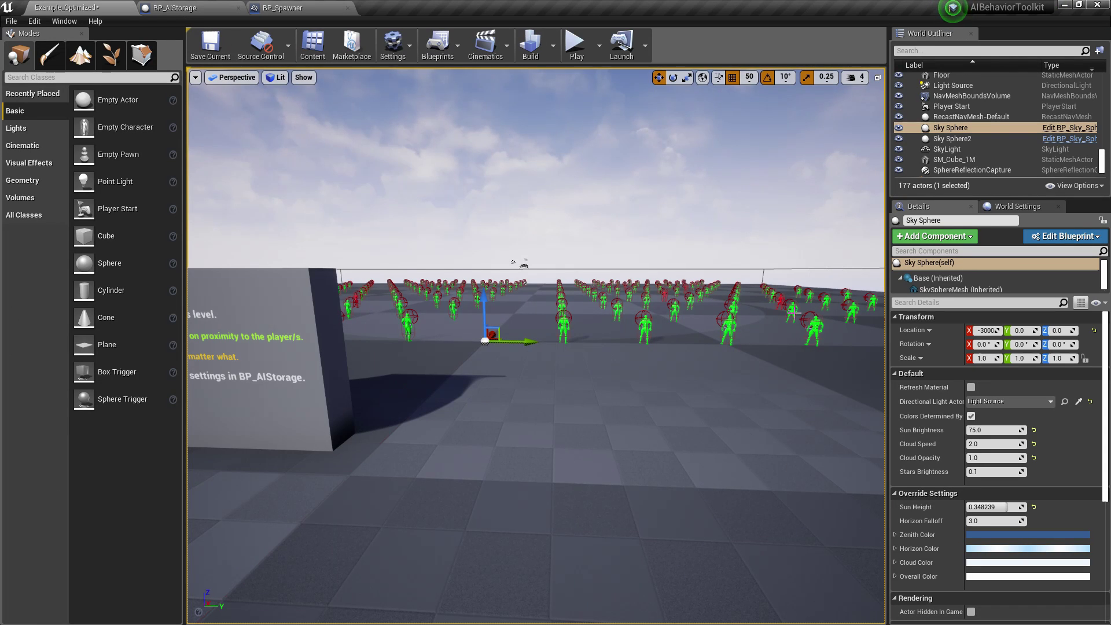
# Place a BP_Spawner beside the sign with a spawn box of height 100 and width 500.
pyautogui.moveTo(640, 464)
pyautogui.mouseDown()
pyautogui.moveTo(573, 469)
pyautogui.moveTo(575, 403)
pyautogui.mouseUp()
pyautogui.click(1068, 388)
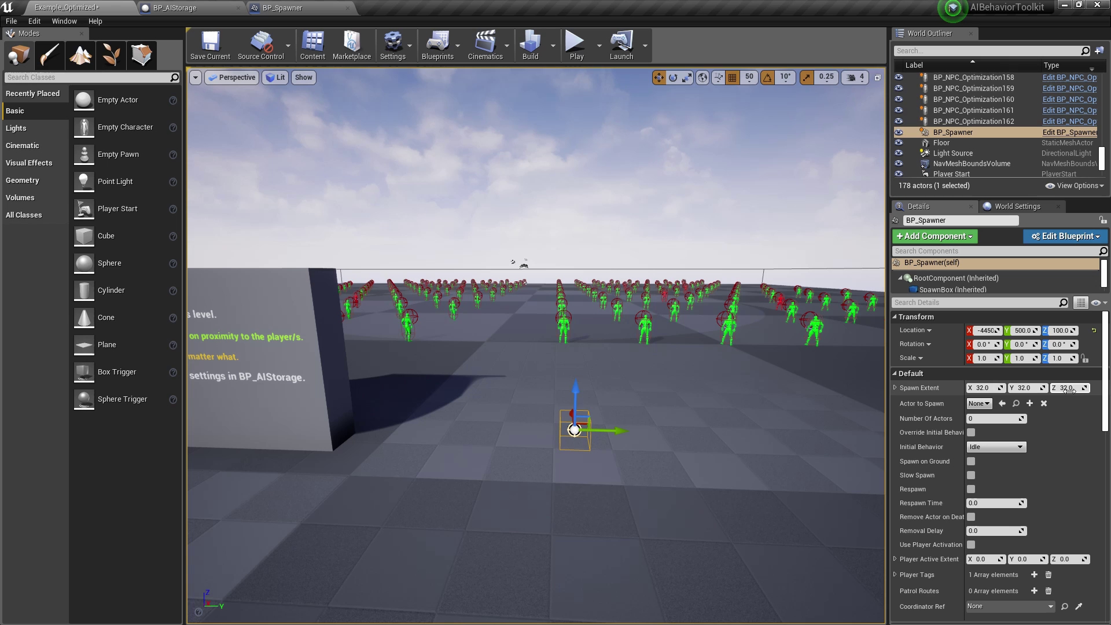
pyautogui.press('Tab')
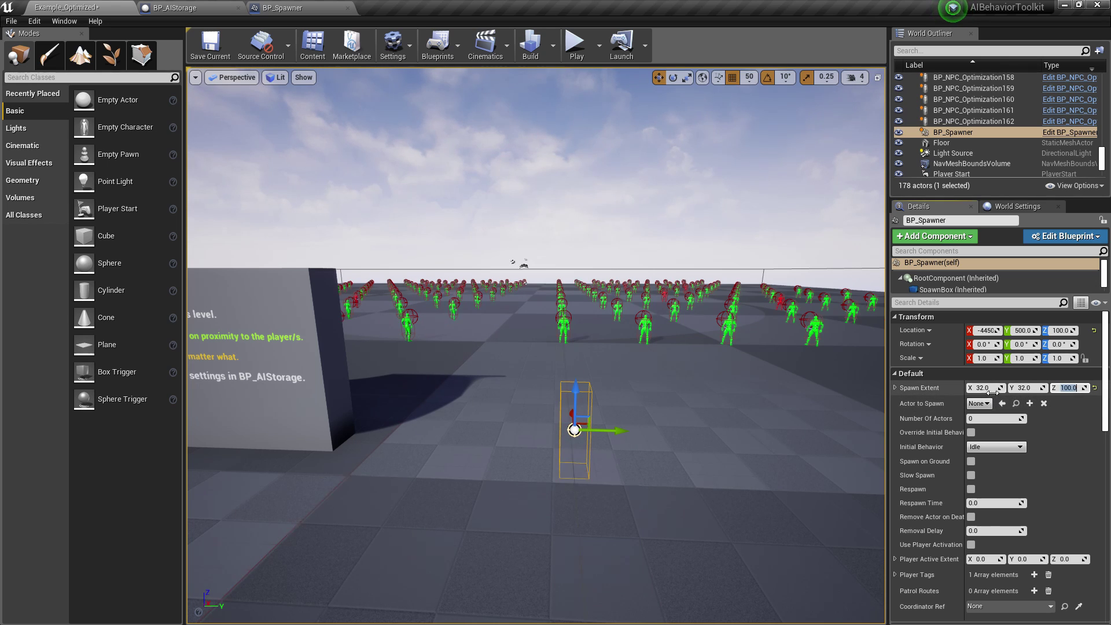
pyautogui.write('500')
pyautogui.press('Tab')
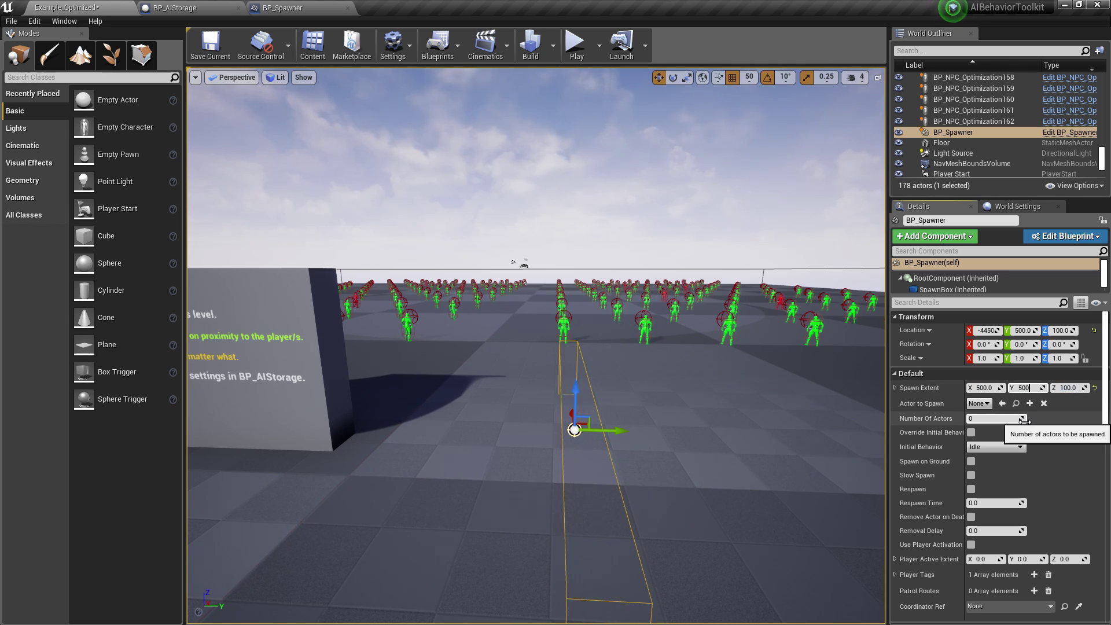
# Set the spawner's Number Of Actors to 20 and Actor to Spawn to BP_NPC_Base.
pyautogui.click(1022, 419)
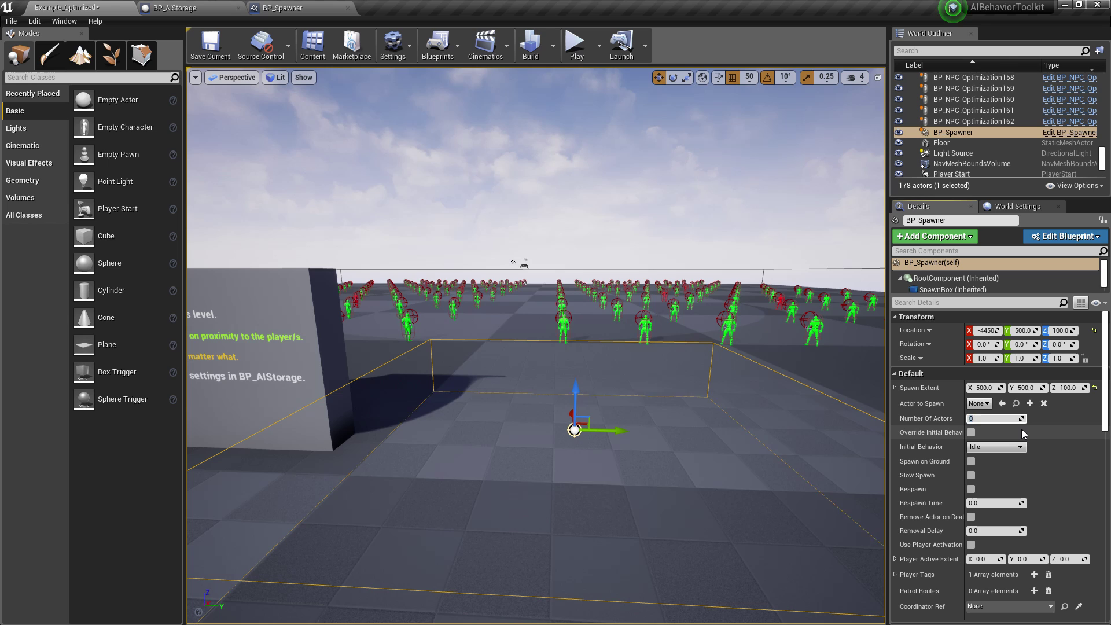
pyautogui.write('1')
pyautogui.press('Return')
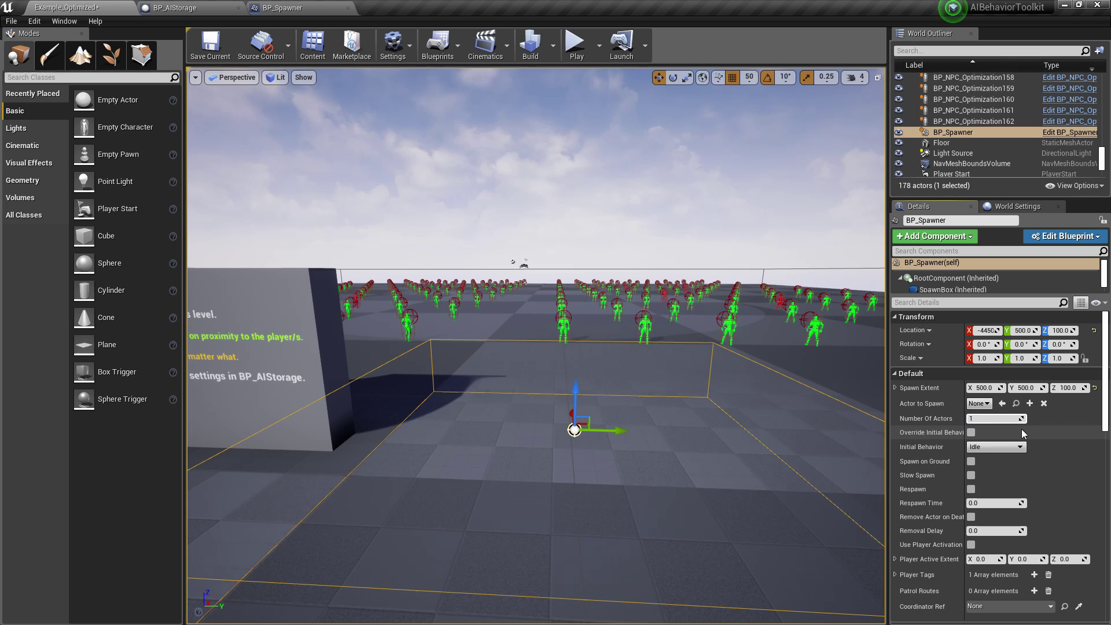
pyautogui.write('0')
pyautogui.press('Return')
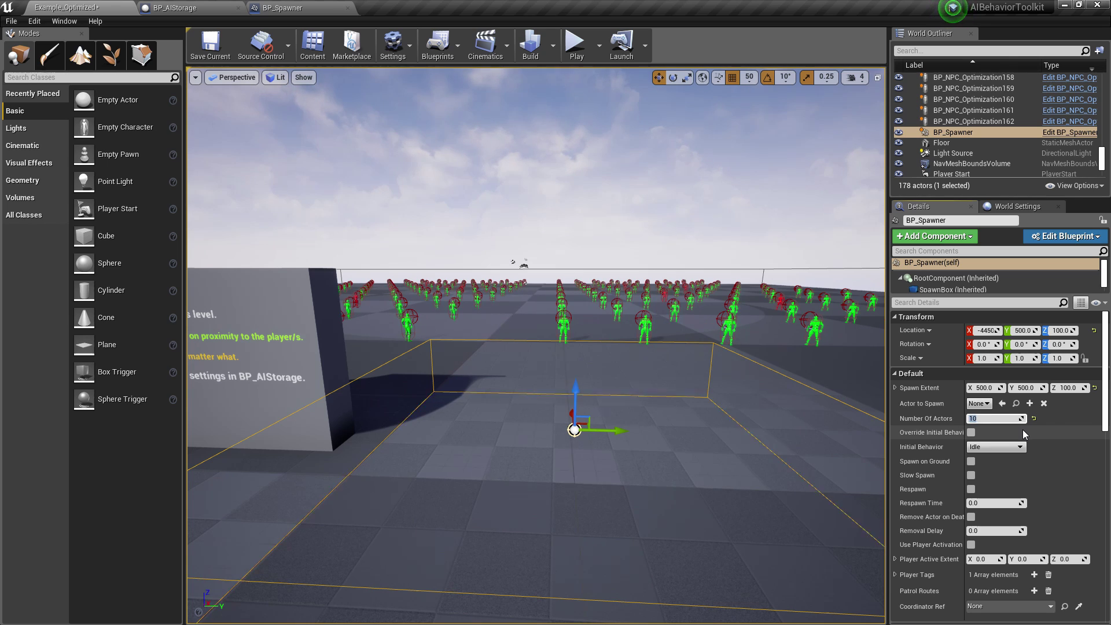
pyautogui.write('20')
pyautogui.click(979, 403)
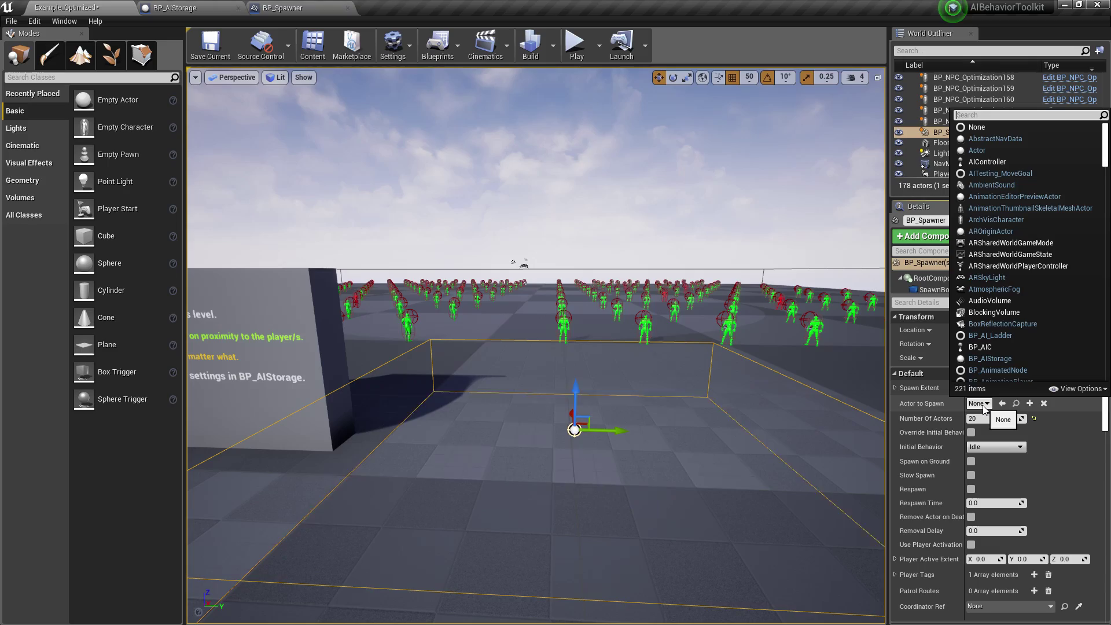
pyautogui.write('npc')
pyautogui.click(1017, 176)
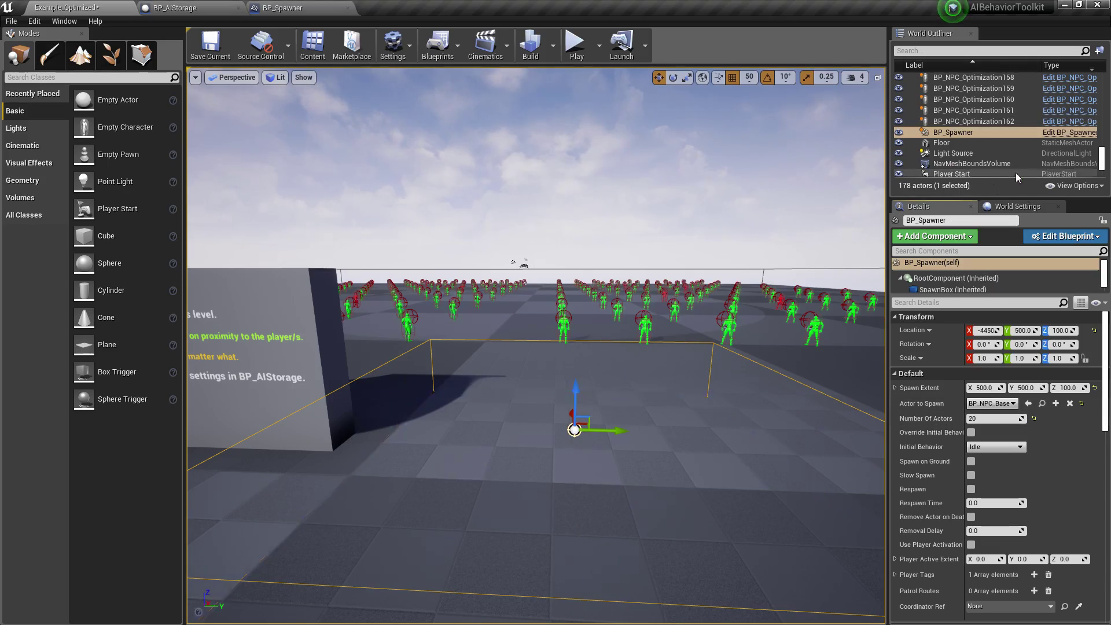
# Move the Player Start next to the spawner and reselect BP_Spawner.
pyautogui.moveTo(536, 347); pyautogui.dragTo(510, 370, button='right')
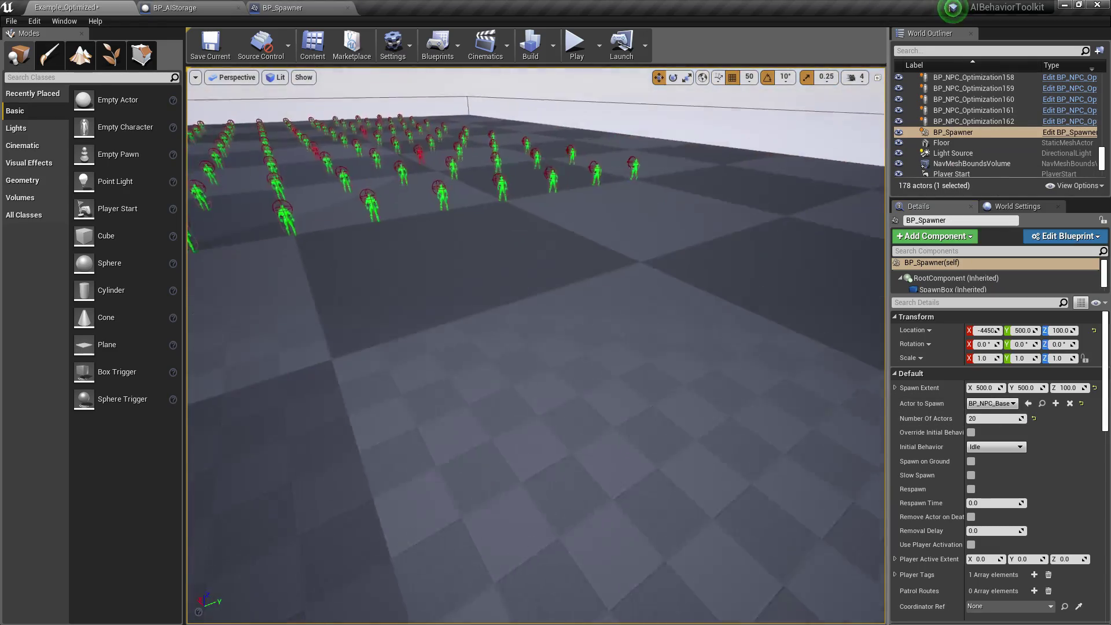
pyautogui.moveTo(509, 371); pyautogui.dragTo(784, 265, button='right')
pyautogui.click(797, 267)
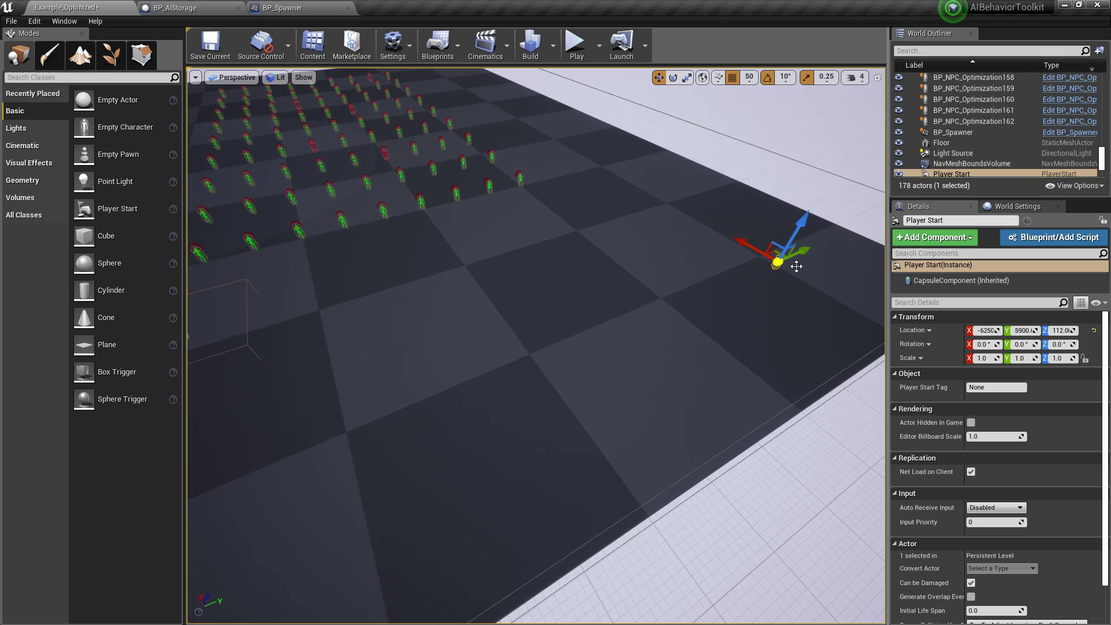
pyautogui.moveTo(797, 266); pyautogui.dragTo(486, 347)
pyautogui.moveTo(486, 347); pyautogui.dragTo(562, 147, button='right')
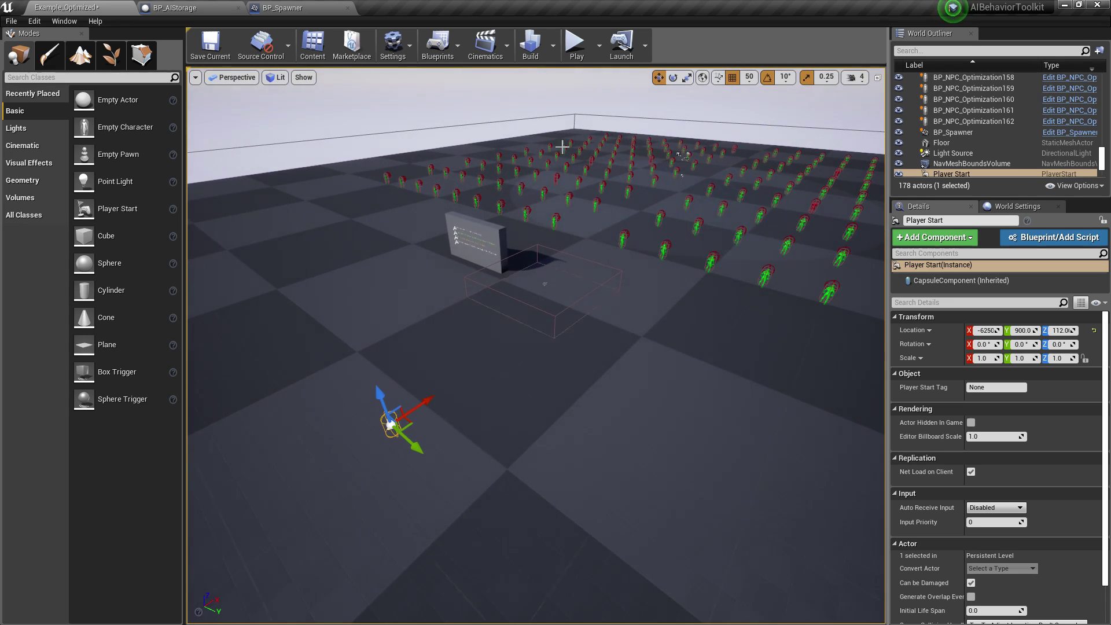
pyautogui.click(553, 291)
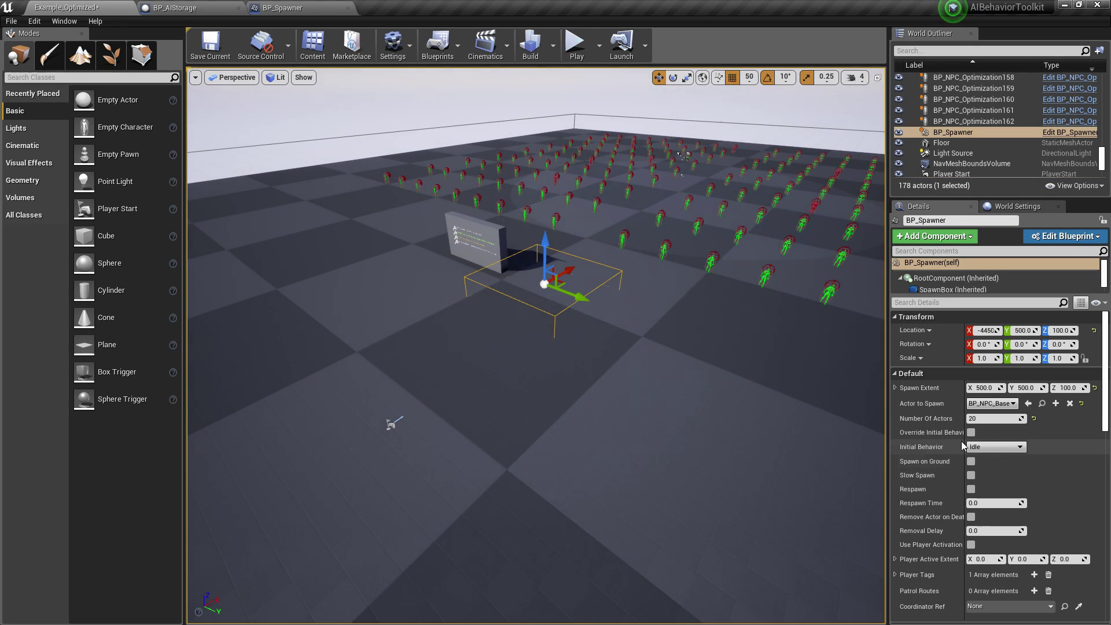
# Play-test the level three times to watch the NPCs spawn gradually near the player.
pyautogui.click(576, 43)
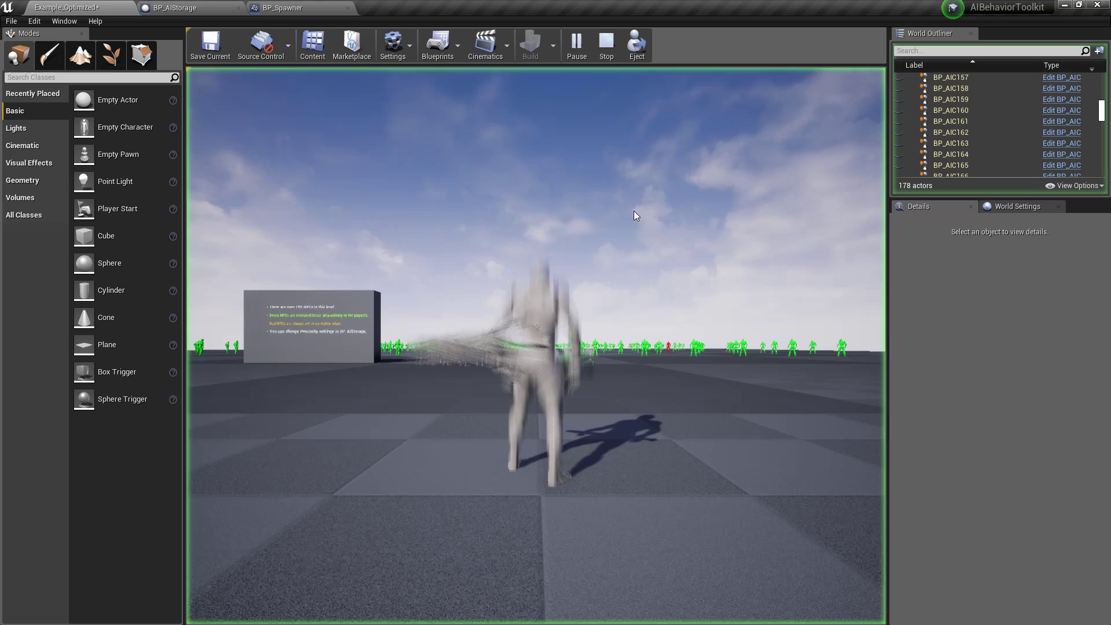
pyautogui.press('Escape')
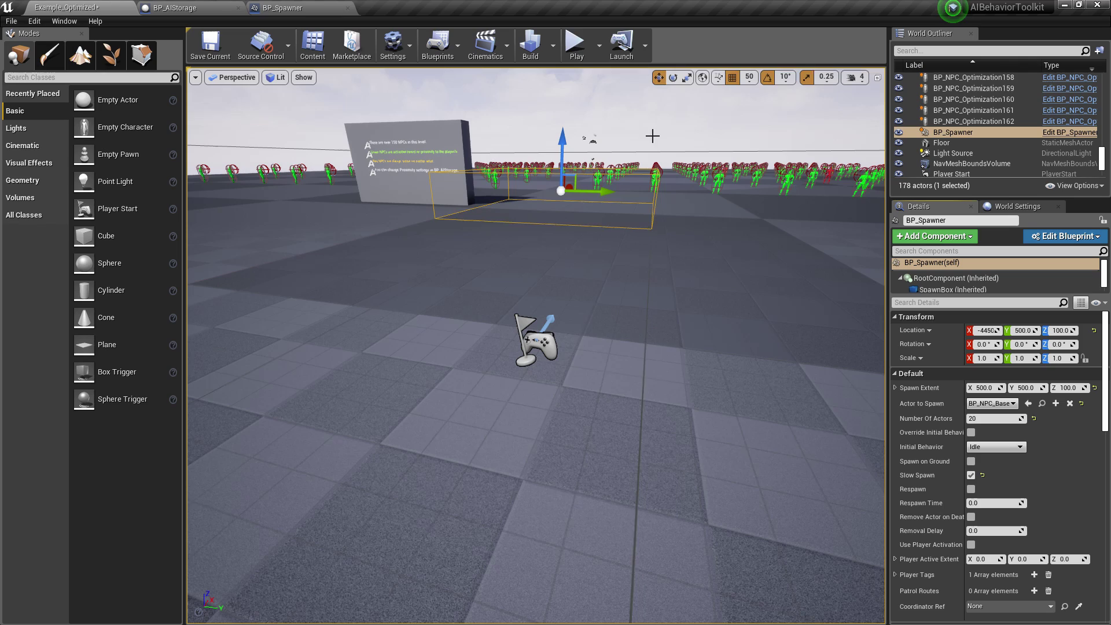
pyautogui.click(576, 44)
pyautogui.click(681, 285)
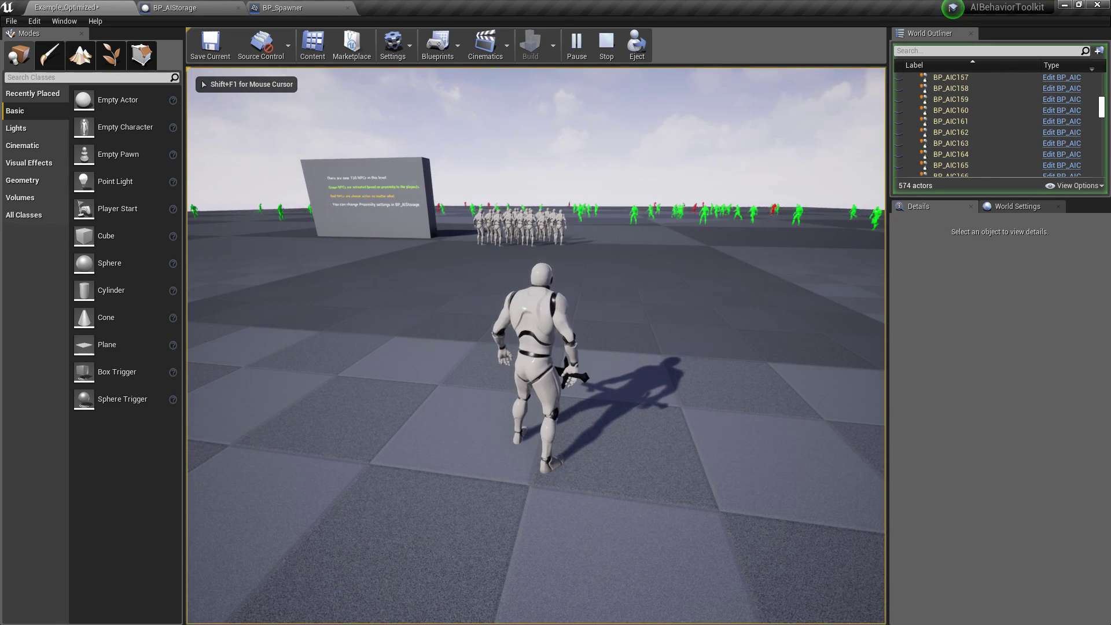
pyautogui.press('Escape')
pyautogui.click(577, 61)
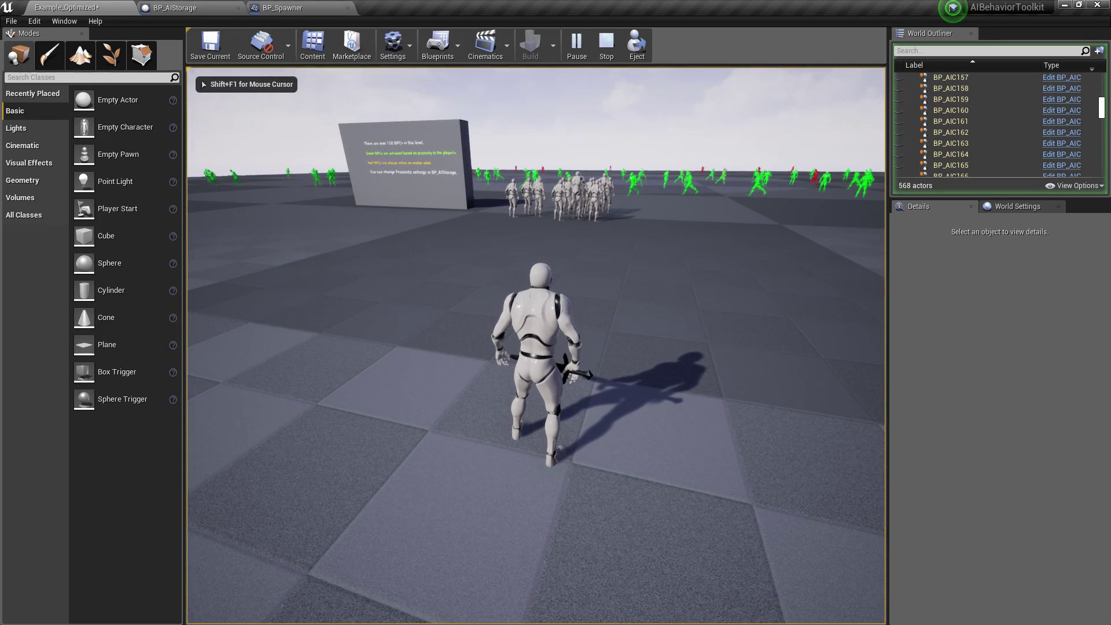
pyautogui.press('Escape')
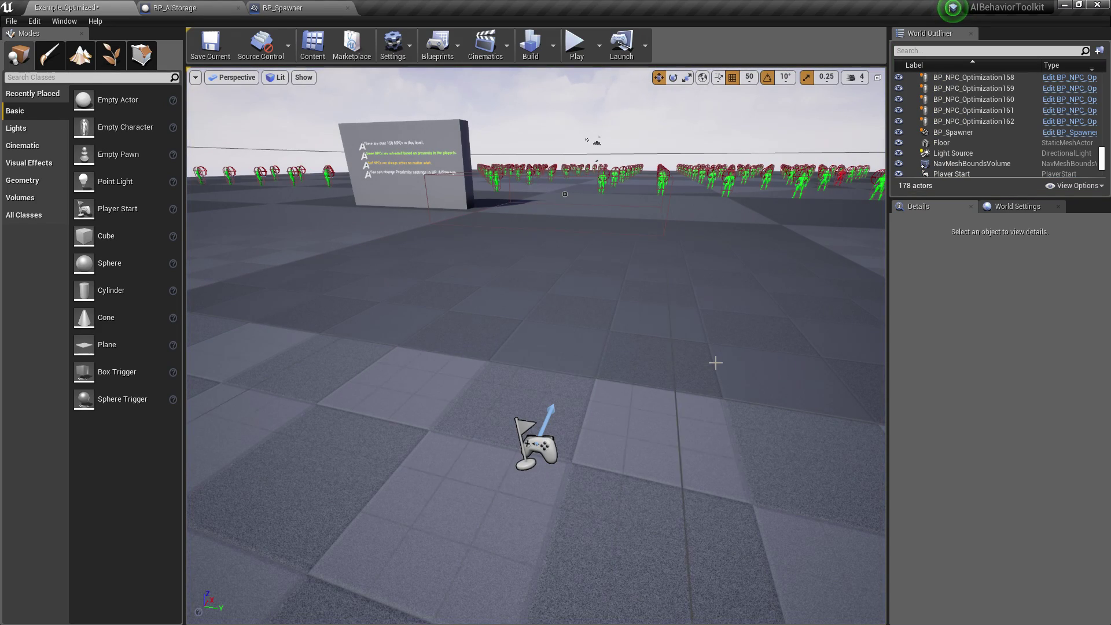
# Switch through the open tabs to BP_NPC_Companion and show its Class Defaults with Friendly Fire.
pyautogui.click(309, 6)
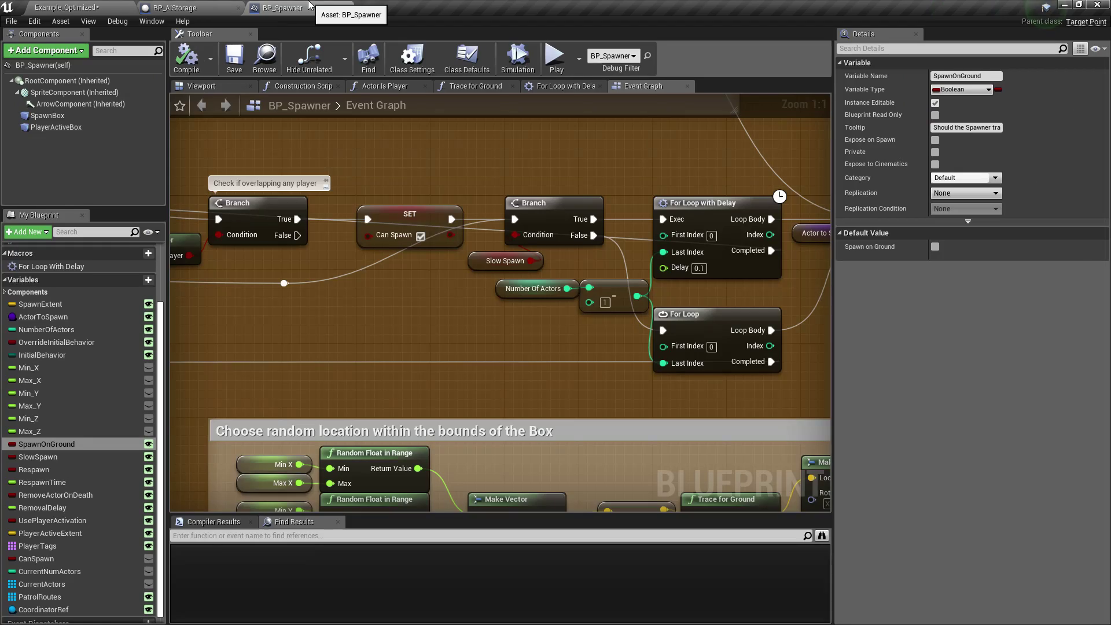
pyautogui.click(191, 8)
pyautogui.click(81, 8)
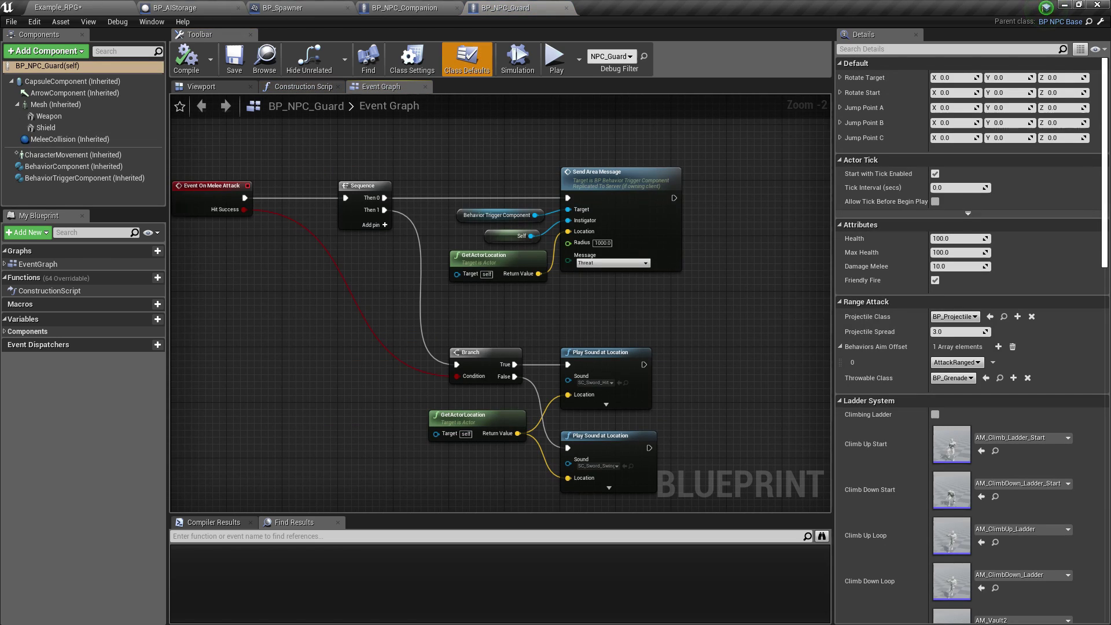
pyautogui.click(405, 8)
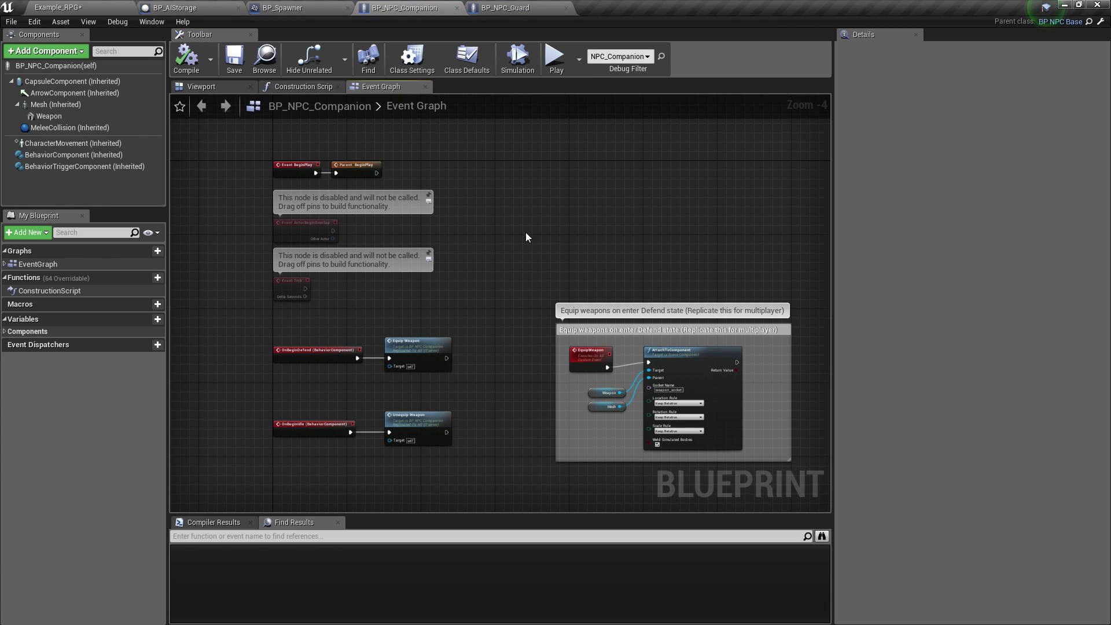
pyautogui.click(465, 73)
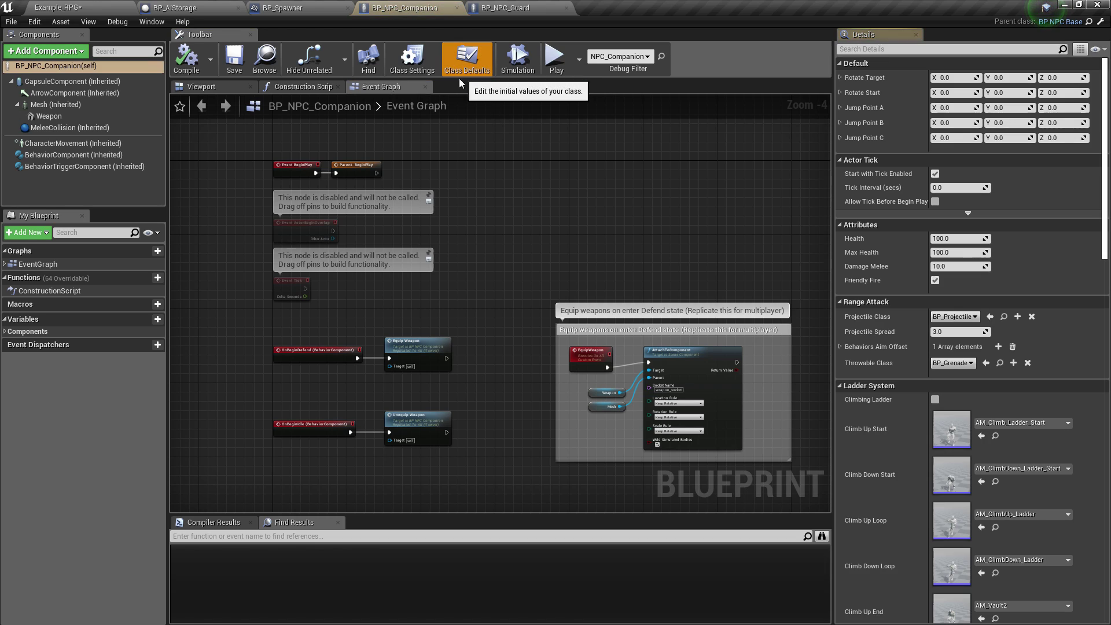
pyautogui.click(432, 58)
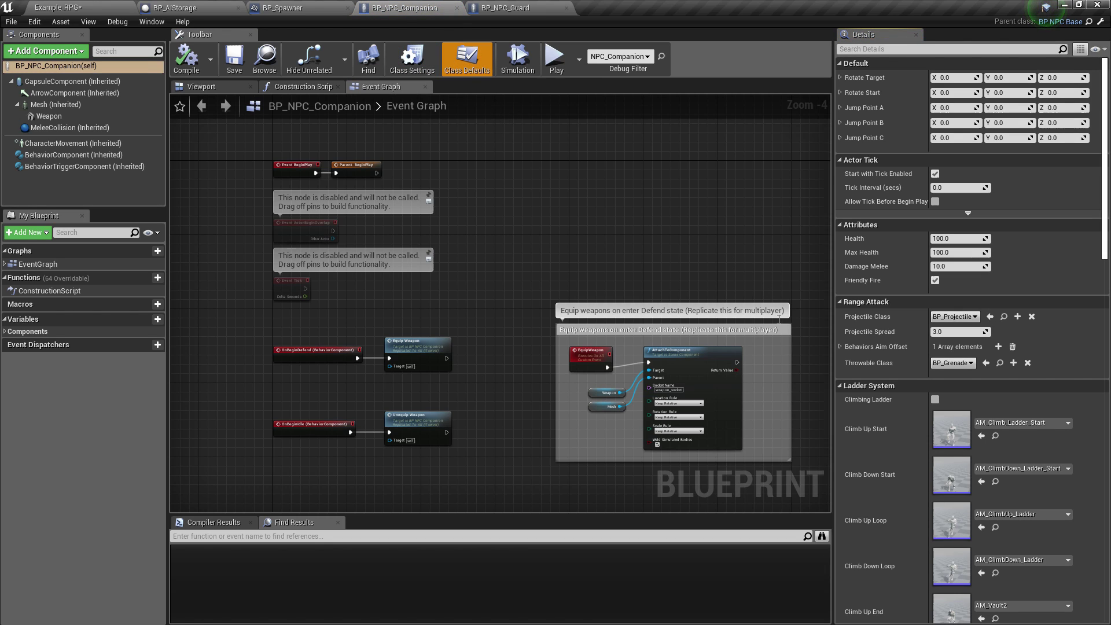
pyautogui.moveTo(863, 280)
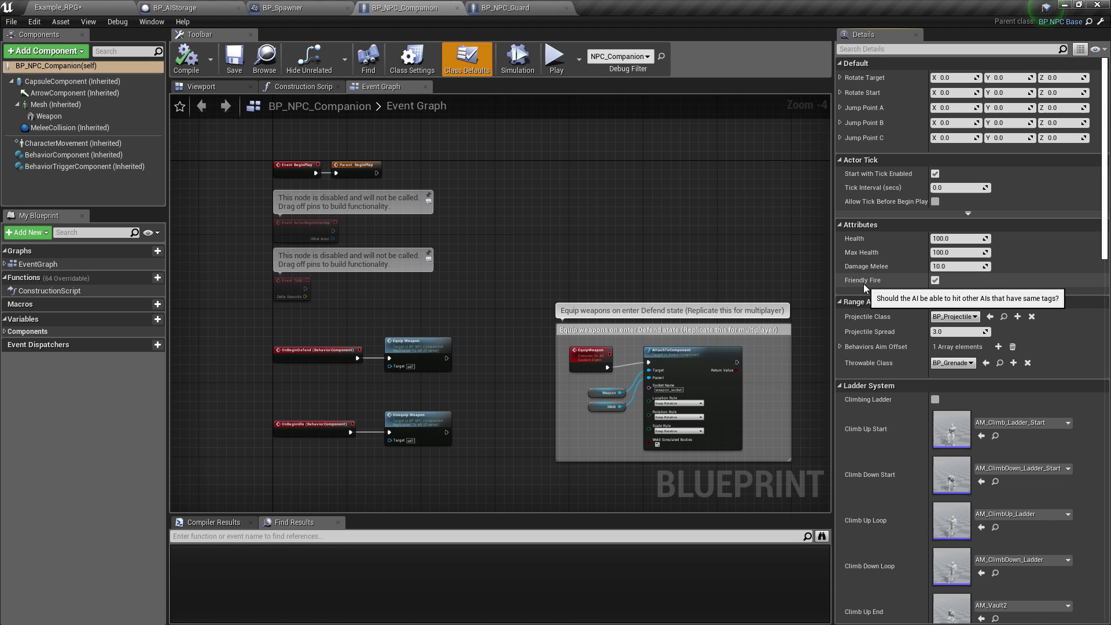
# Filter Details by 'tag' and add 'Ally' as a second tag after Companion.
pyautogui.click(905, 52)
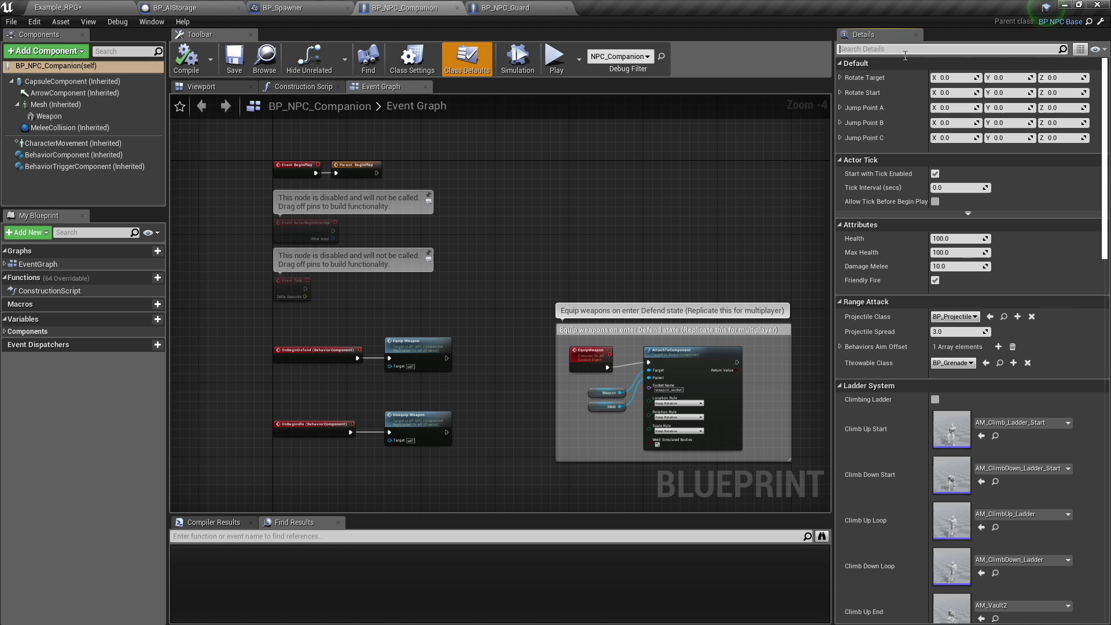
pyautogui.write('tag')
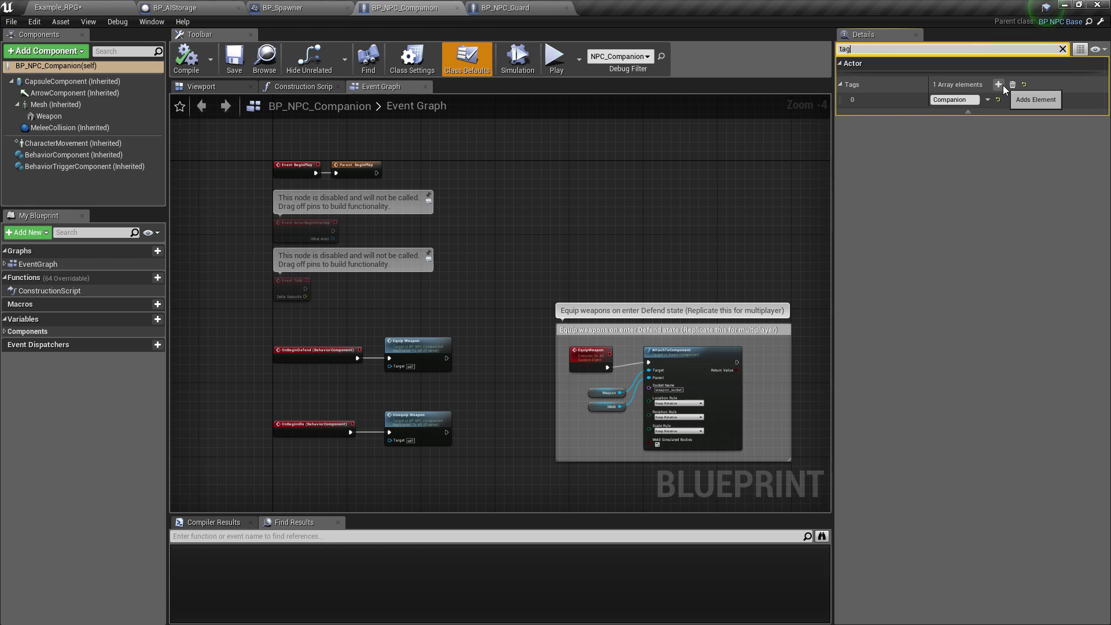
pyautogui.click(999, 85)
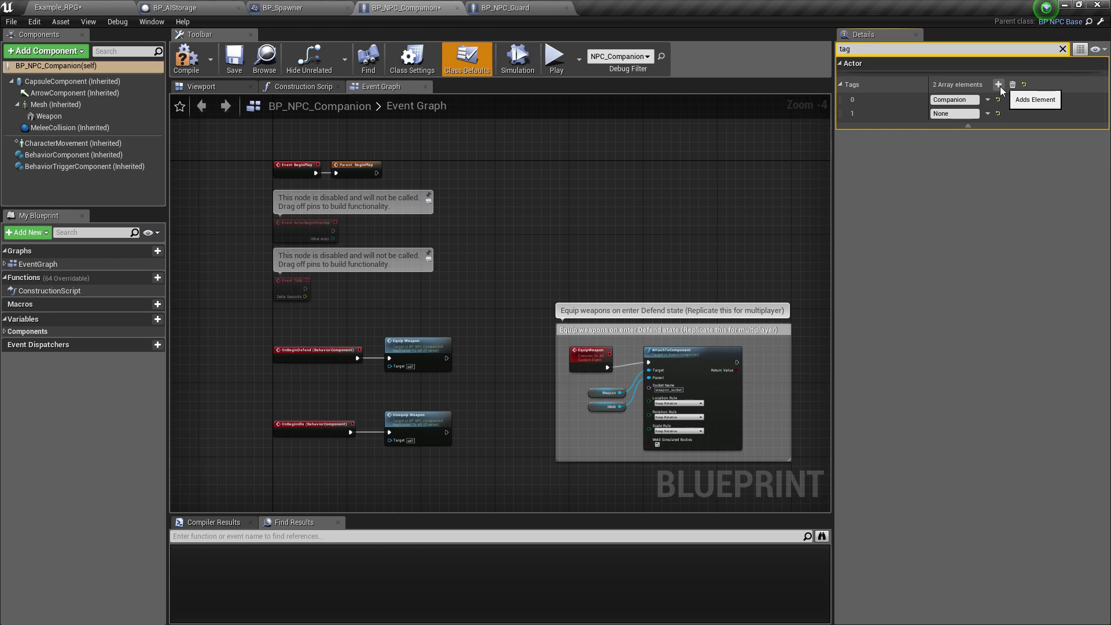
pyautogui.click(954, 113)
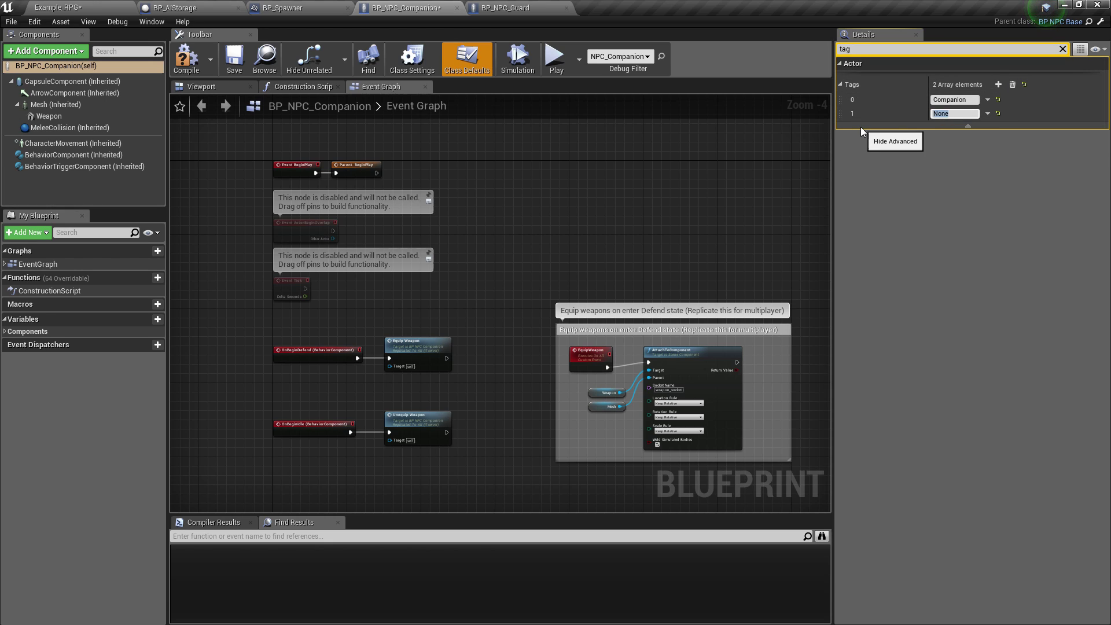
pyautogui.write('Ally')
pyautogui.press('Return')
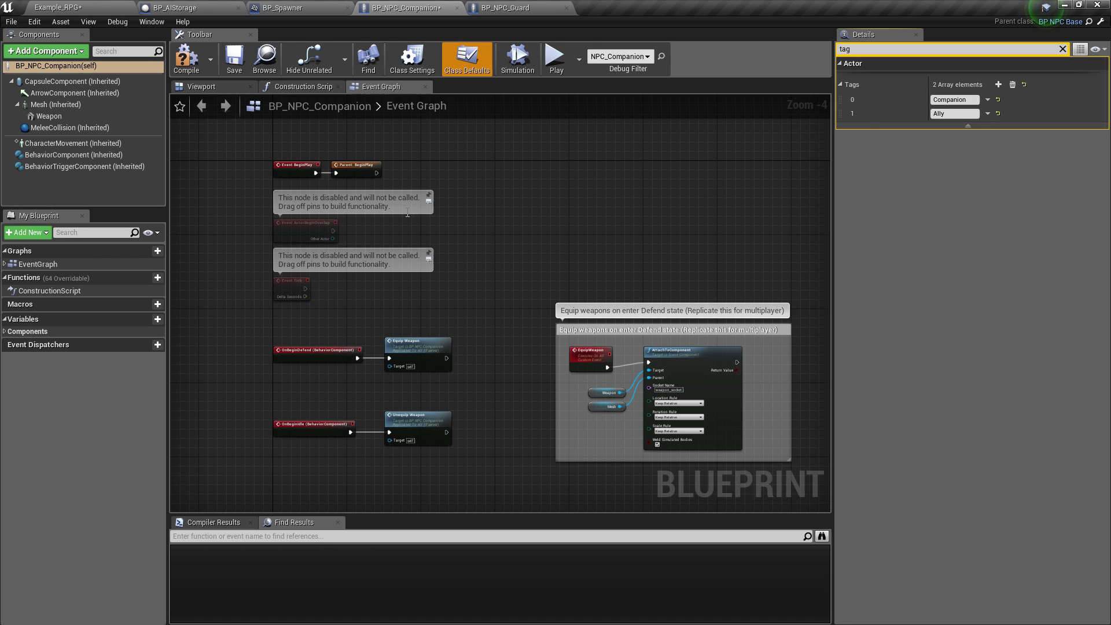
pyautogui.click(84, 6)
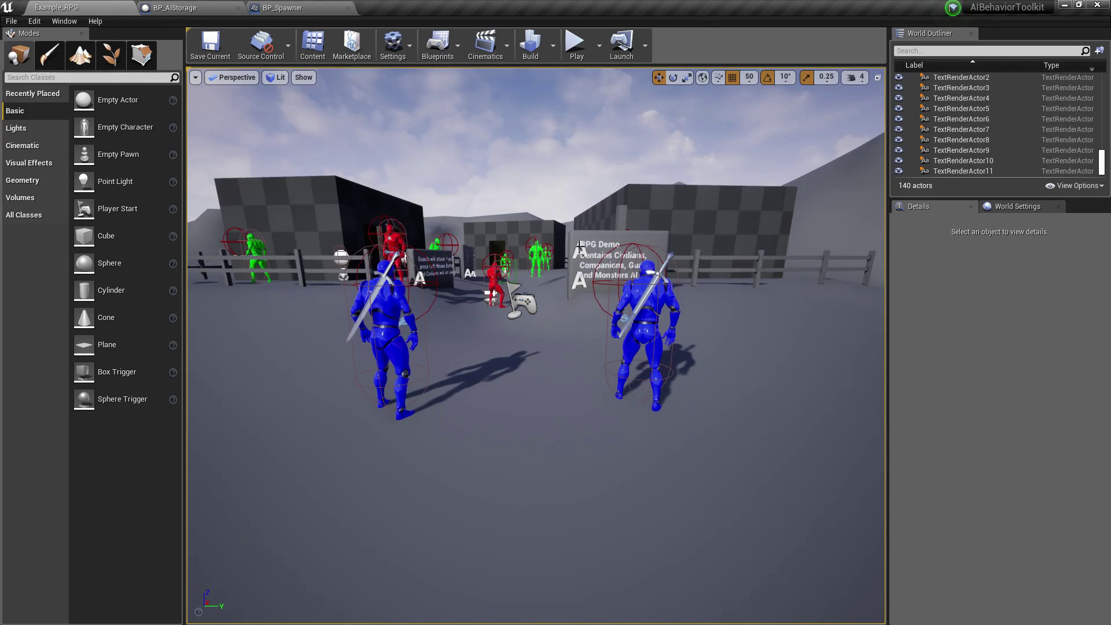